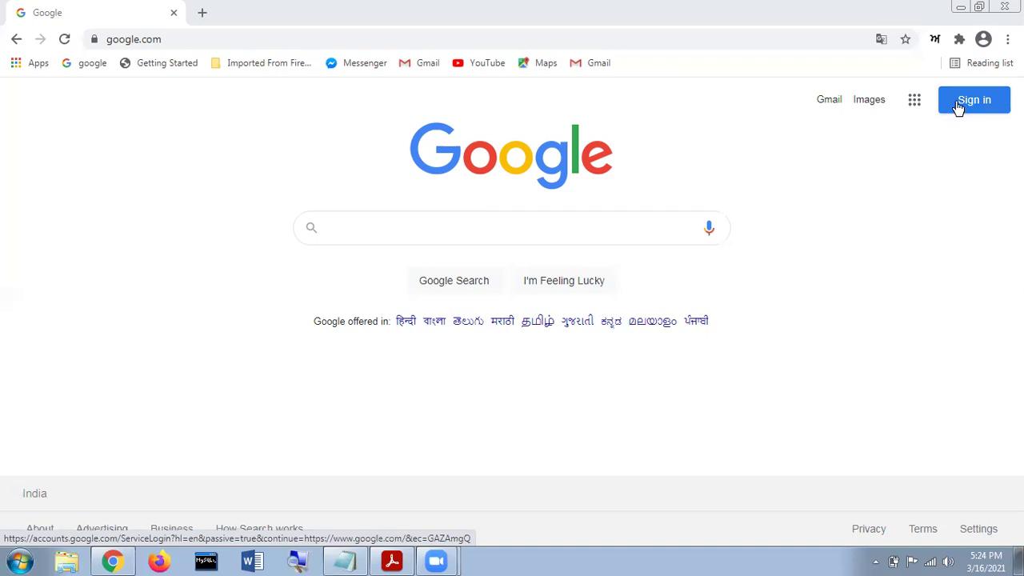
# Open the Google sign-in page and copy the account username from the notes.
pyautogui.click(958, 108)
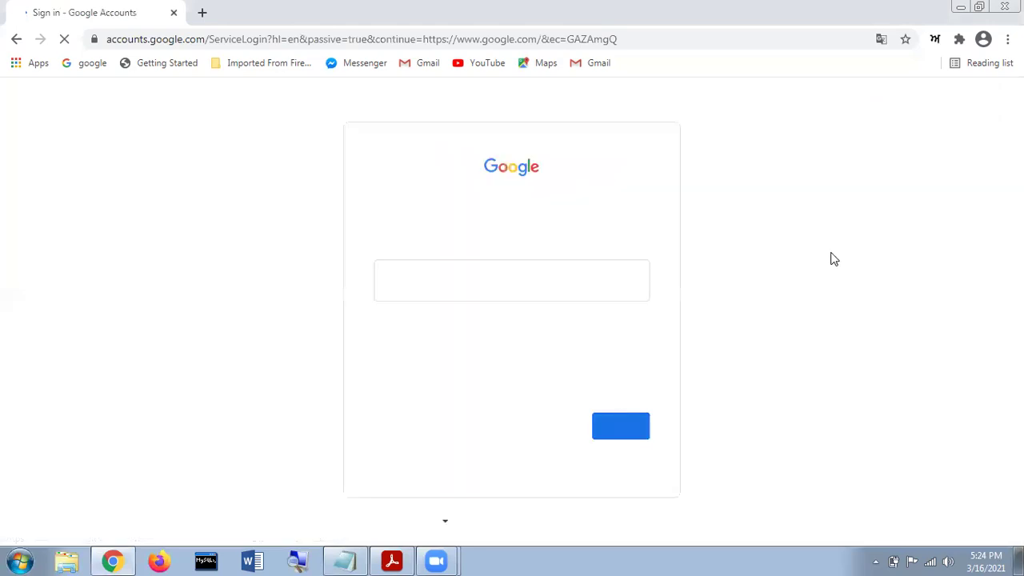
pyautogui.click(336, 559)
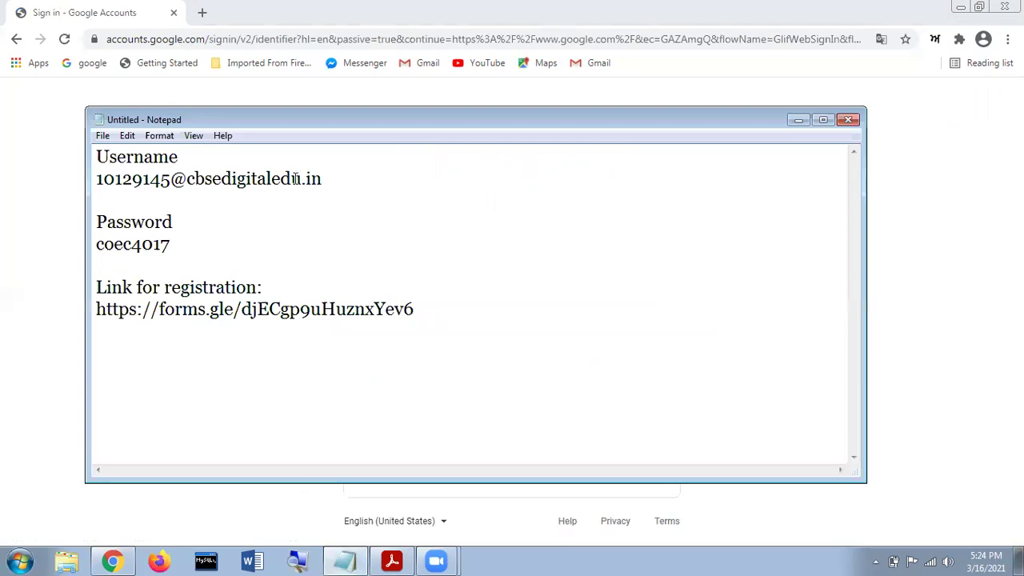
pyautogui.moveTo(116, 179); pyautogui.dragTo(322, 179)
pyautogui.doubleClick(112, 179)
pyautogui.rightClick(112, 180)
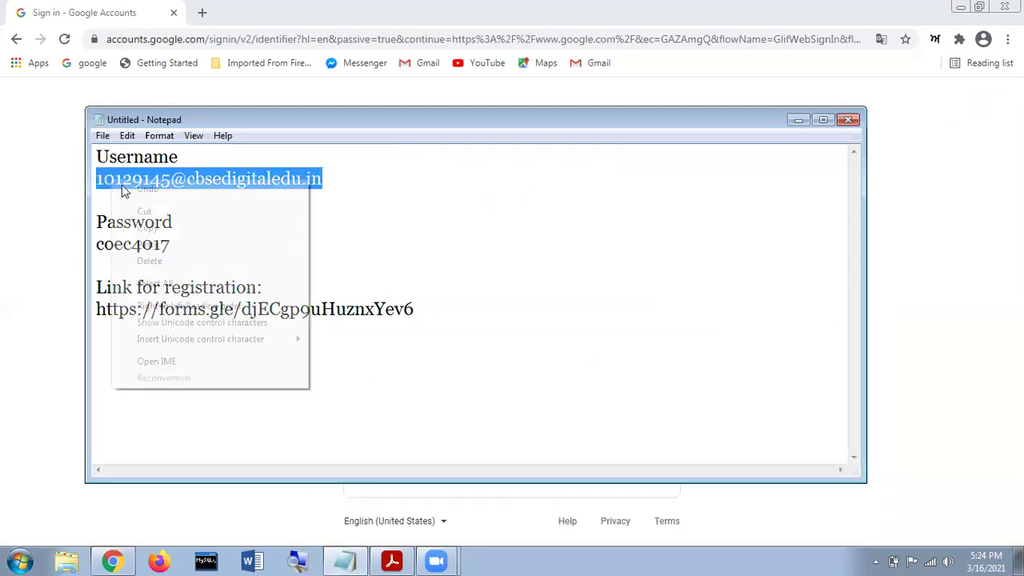
pyautogui.click(904, 140)
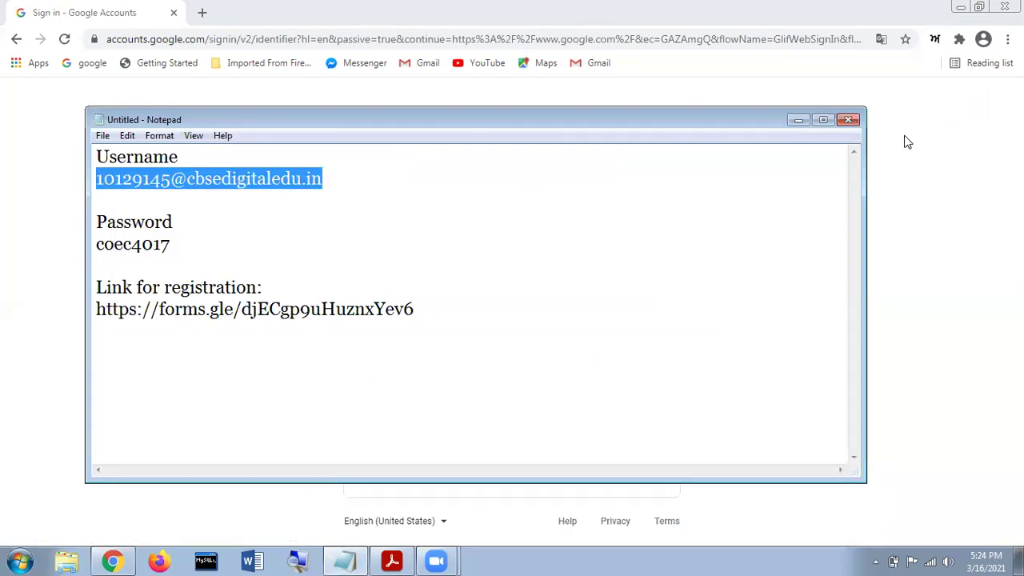
# Paste the username into the Email field and continue to the password page.
pyautogui.hotkey('alt', 'Tab')
pyautogui.click(470, 284)
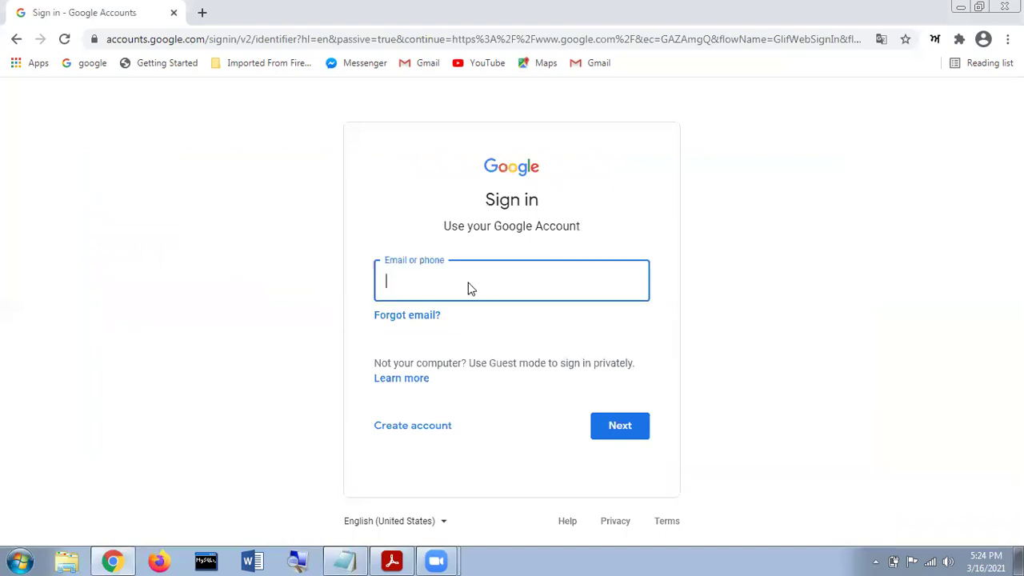
pyautogui.rightClick(469, 284)
pyautogui.click(507, 376)
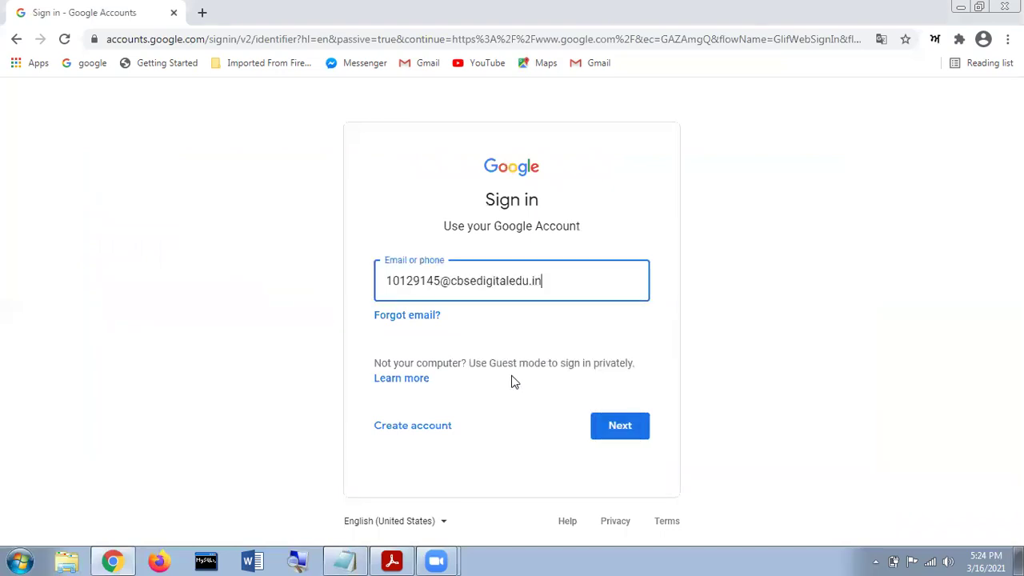
pyautogui.click(618, 432)
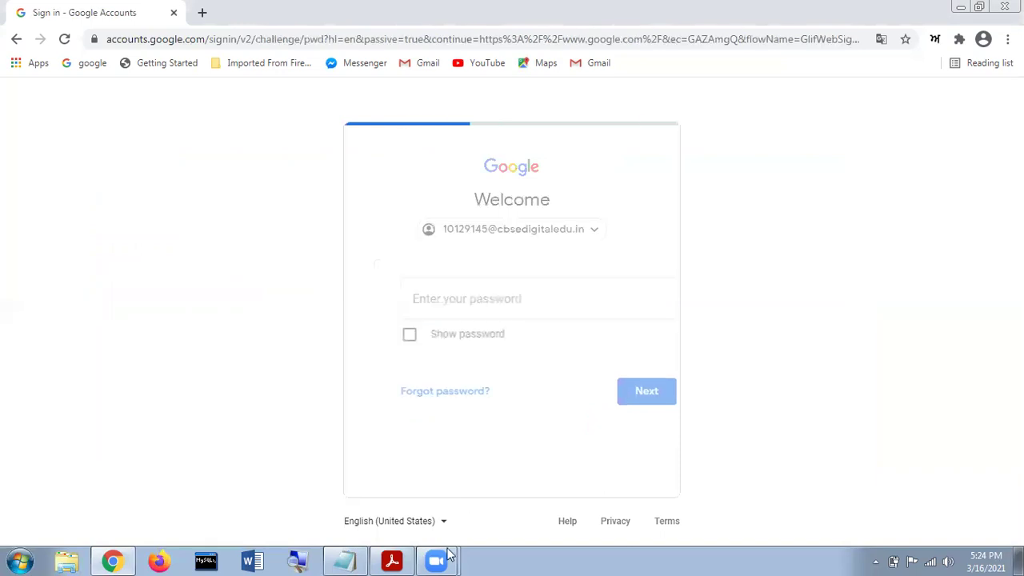
# Copy the account password from the notes.
pyautogui.hotkey('alt', 'Tab')
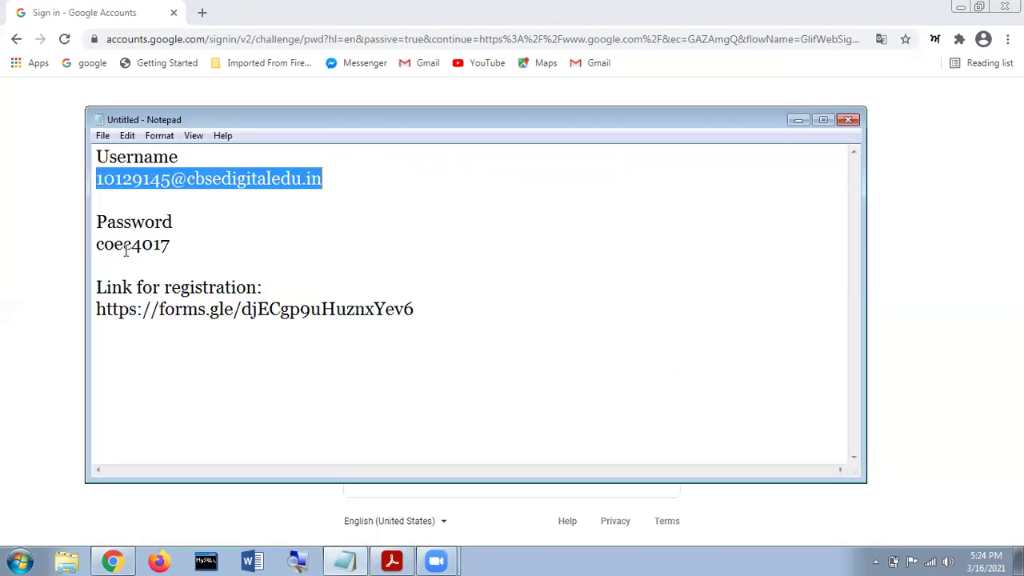
pyautogui.doubleClick(137, 253)
pyautogui.rightClick(135, 253)
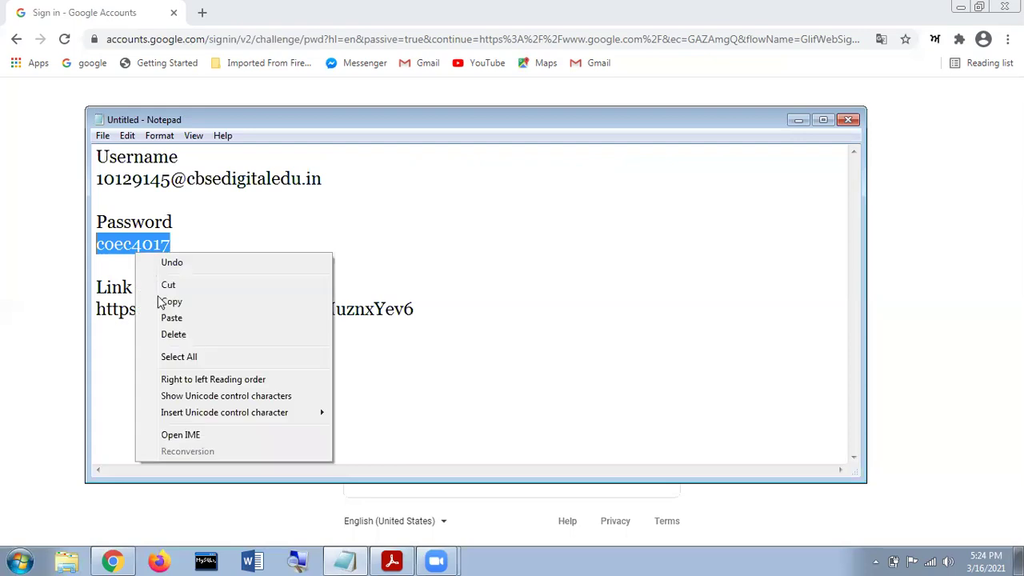
pyautogui.click(168, 302)
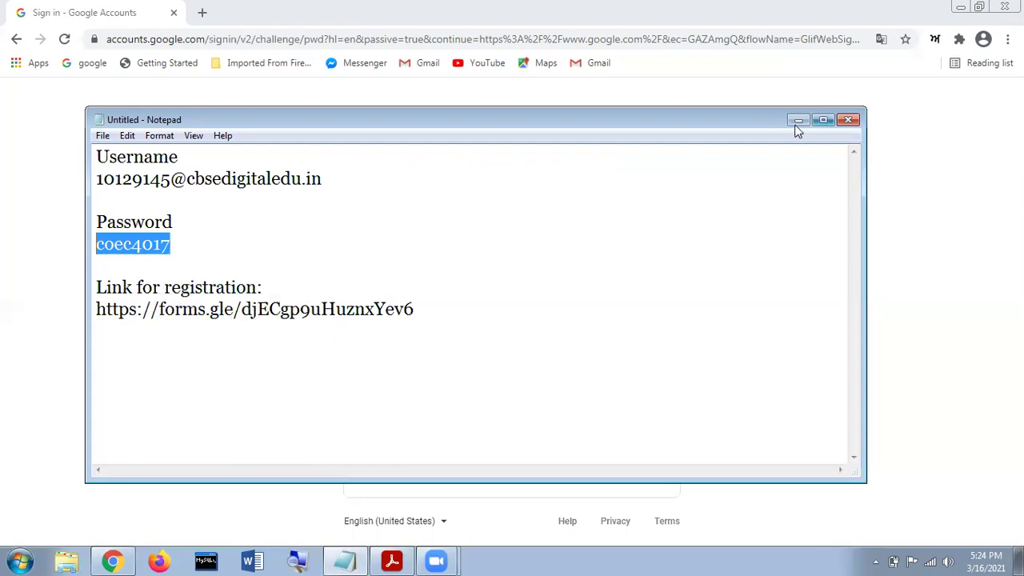
# Paste the password to sign in, decline saving it, and accept the new-account terms.
pyautogui.hotkey('alt', 'Tab')
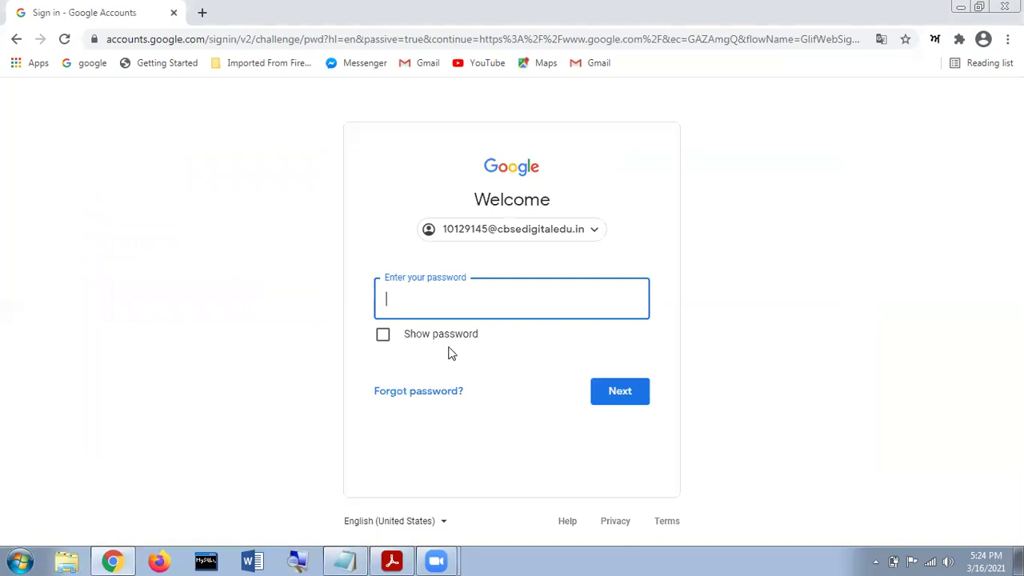
pyautogui.rightClick(428, 297)
pyautogui.click(546, 390)
pyautogui.click(617, 402)
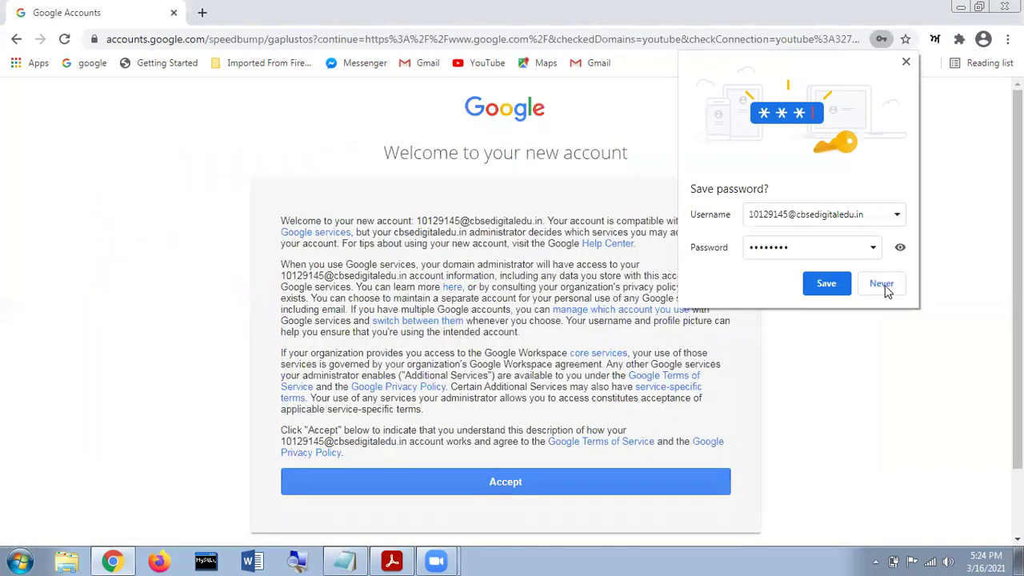
pyautogui.click(491, 482)
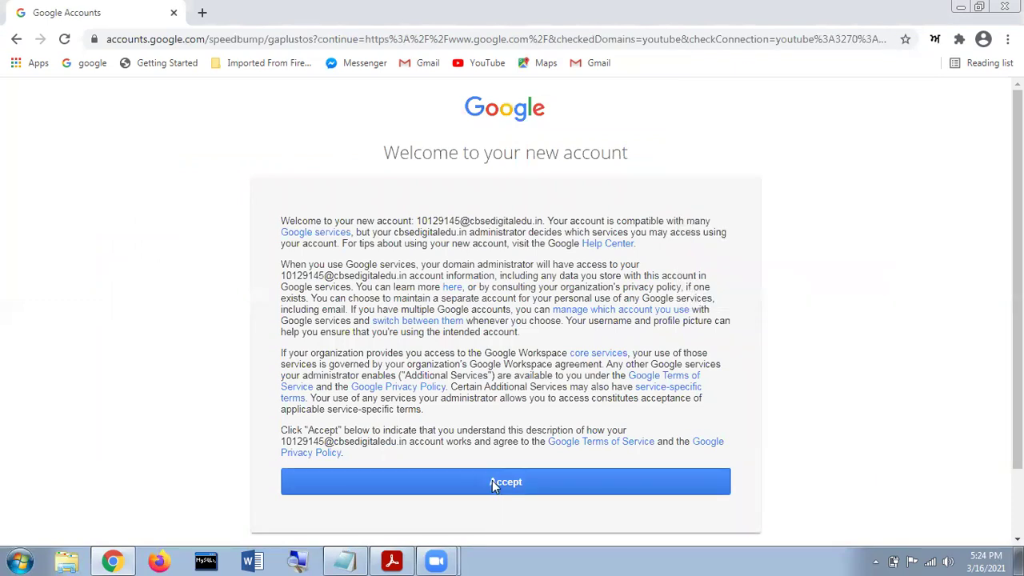
pyautogui.click(492, 483)
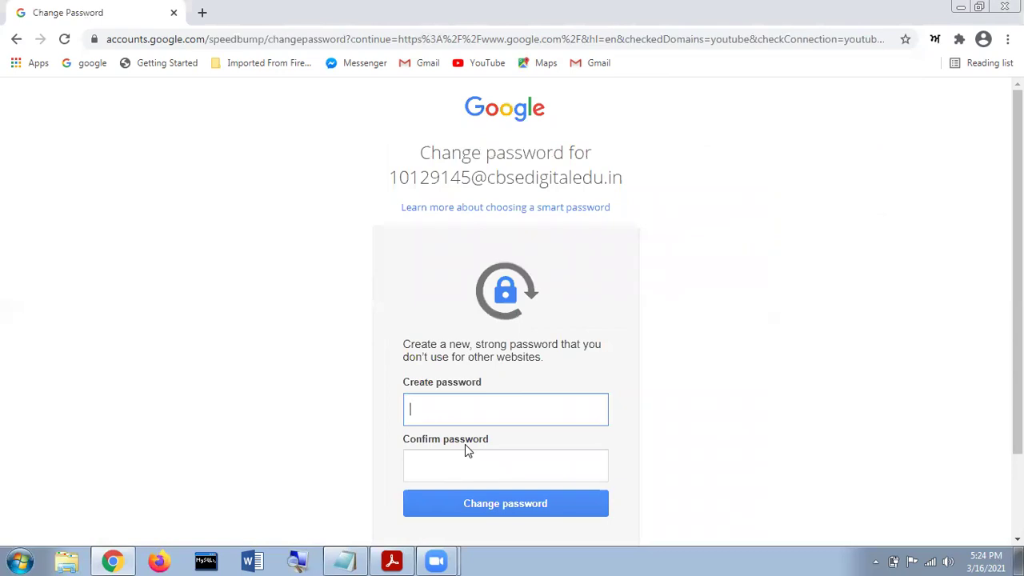
# Enter and confirm a new account password, then save the change.
pyautogui.write('**********')
pyautogui.press('Tab')
pyautogui.write('*')
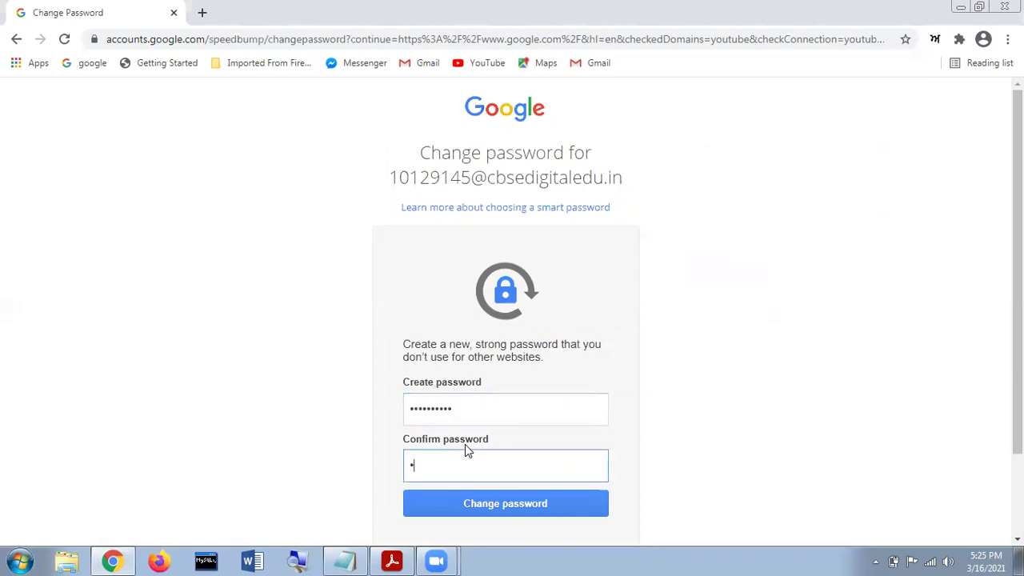
pyautogui.write('*****')
pyautogui.scroll(-2, 486, 416)
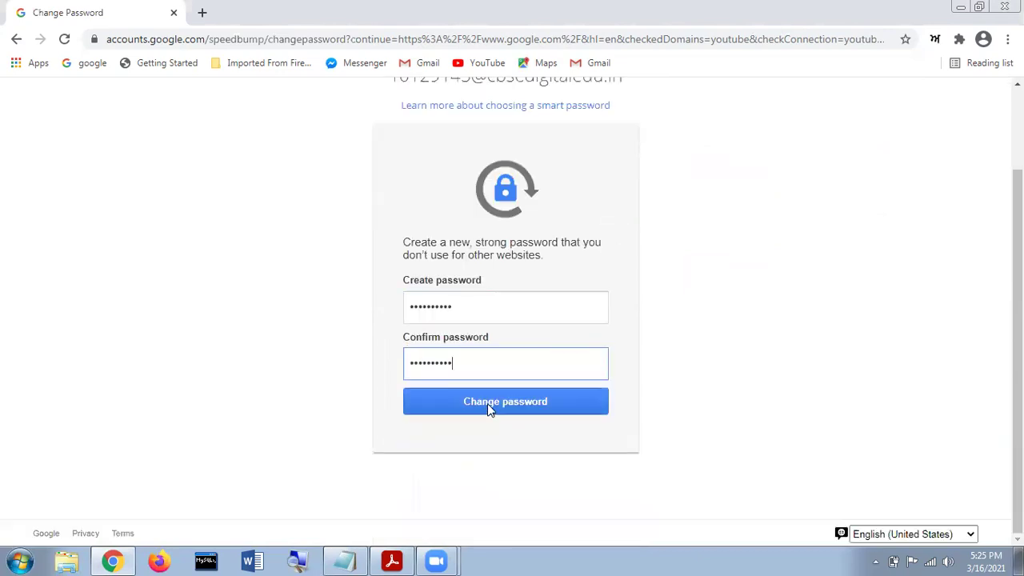
pyautogui.click(493, 406)
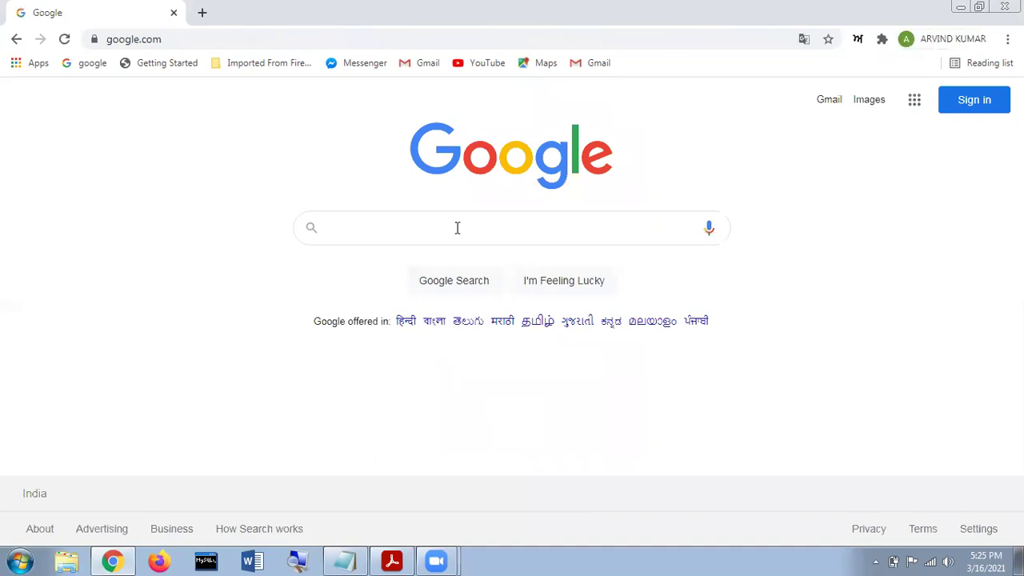
# Start a fresh Google sign-in and select the username in the notes, then return to Google.
pyautogui.click(970, 104)
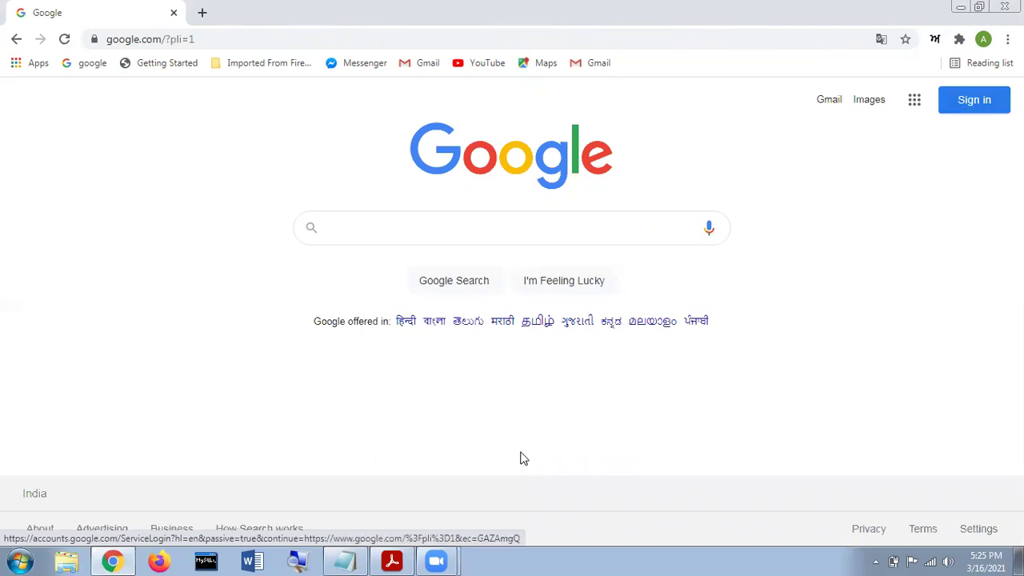
pyautogui.click(344, 560)
pyautogui.moveTo(368, 183); pyautogui.dragTo(93, 183)
pyautogui.rightClick(120, 182)
pyautogui.click(792, 158)
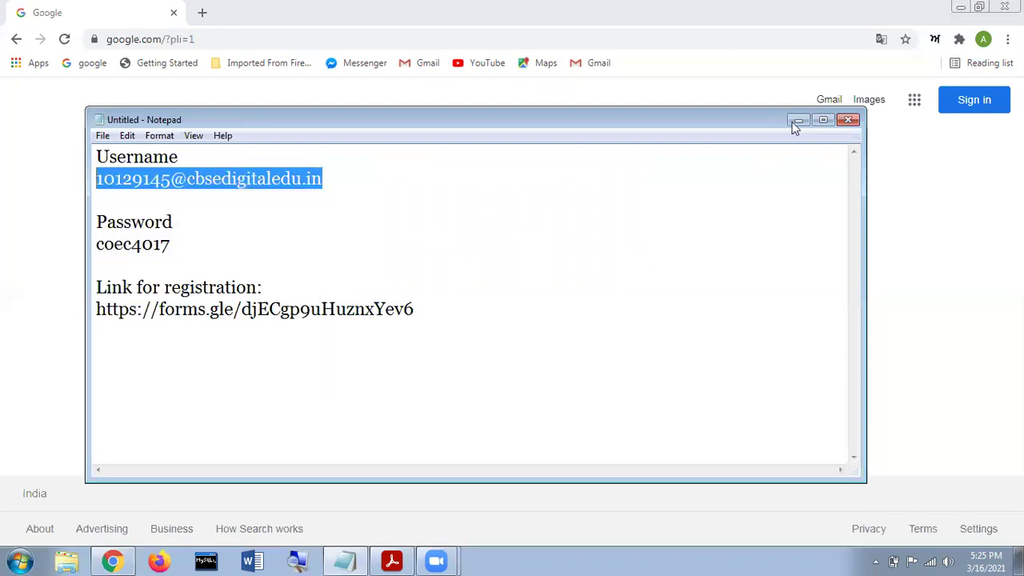
pyautogui.click(928, 133)
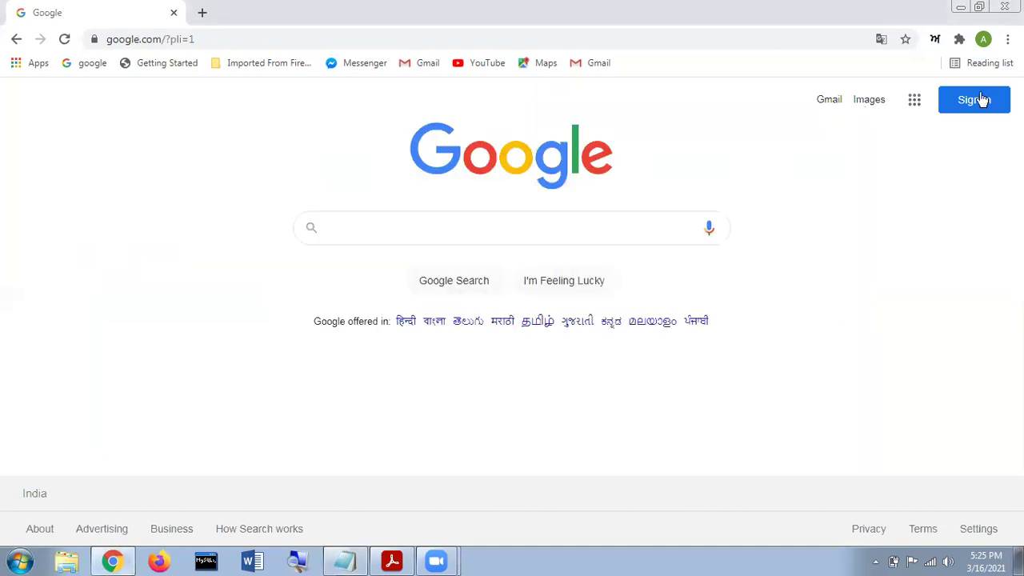
# Check the signed-in account in the Chrome profile menu and switch to the CBSE notification PDF.
pyautogui.click(975, 103)
pyautogui.click(983, 42)
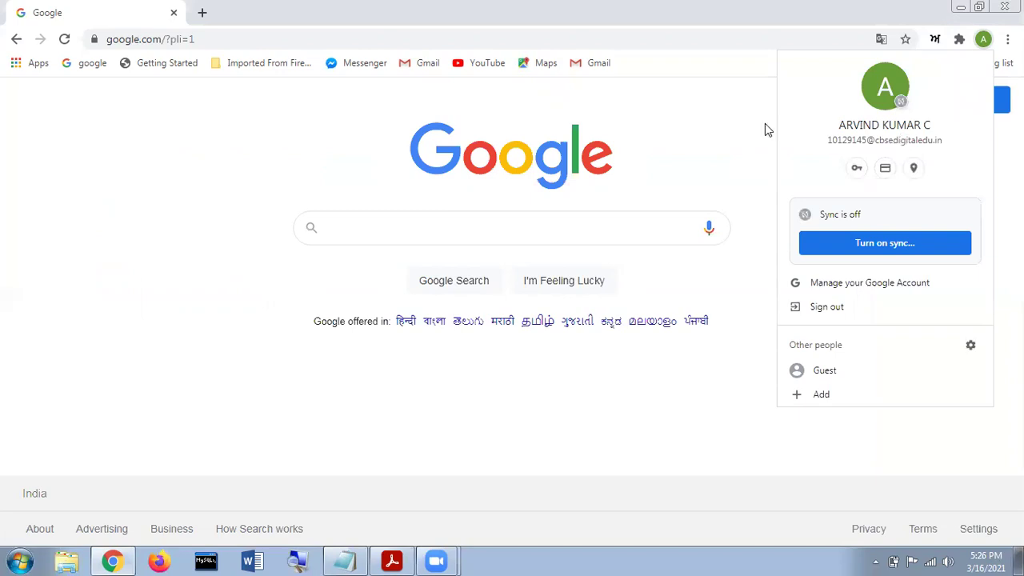
pyautogui.click(403, 557)
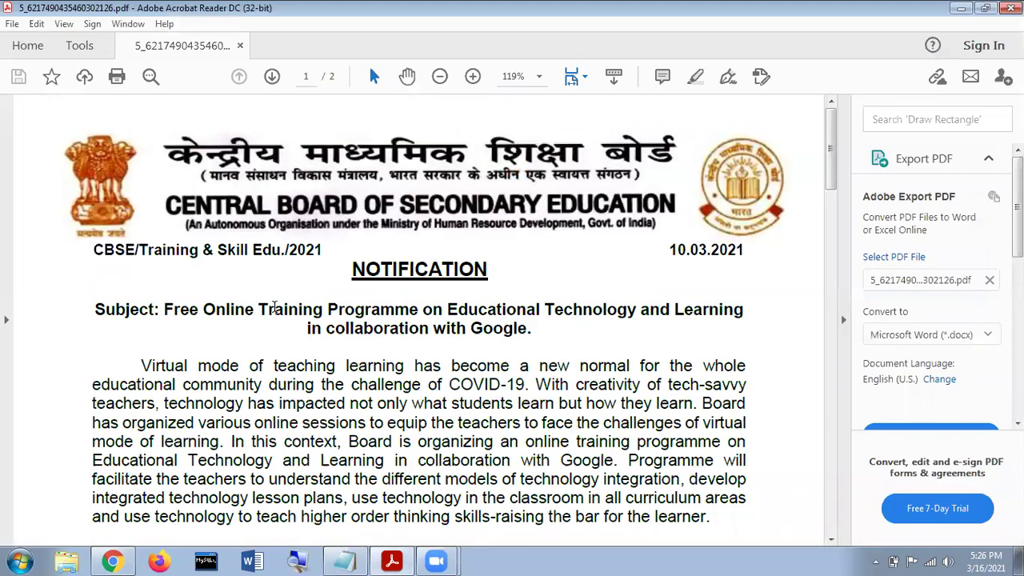
# Scroll the notification to the registration link, select the forms URL in the notes, and return to Chrome.
pyautogui.scroll(-1, 277, 310)
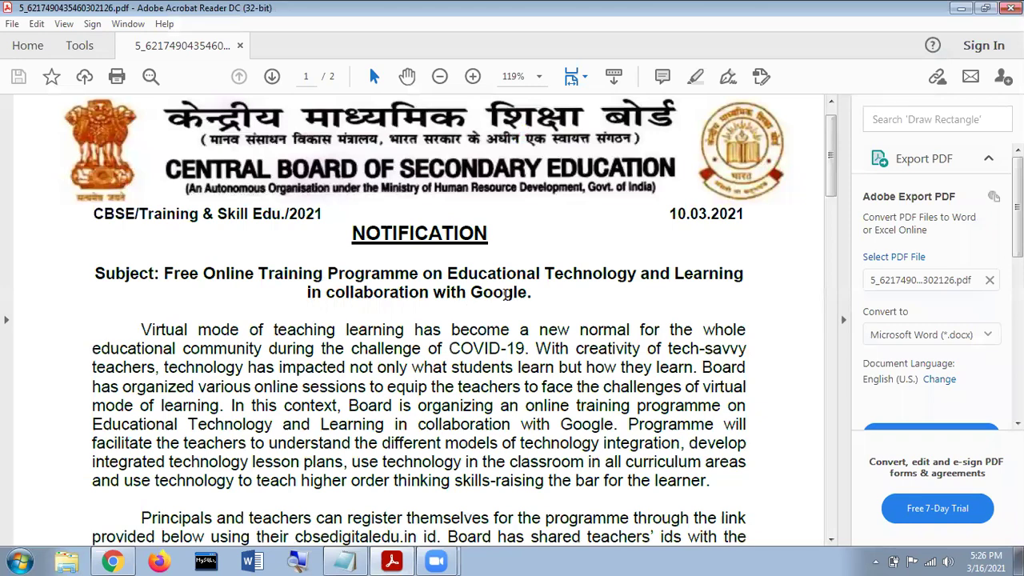
pyautogui.scroll(-3, 504, 295)
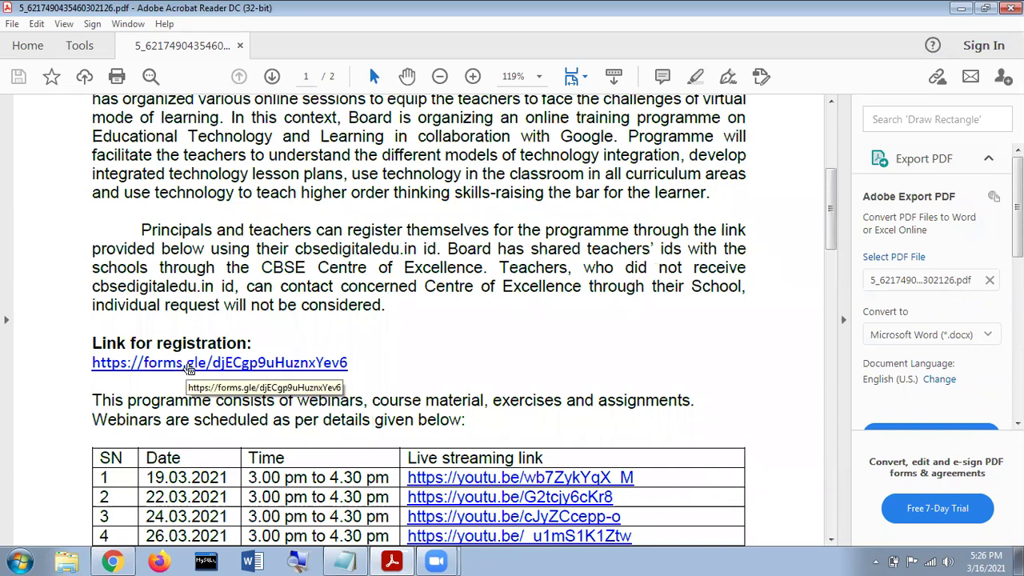
pyautogui.click(345, 562)
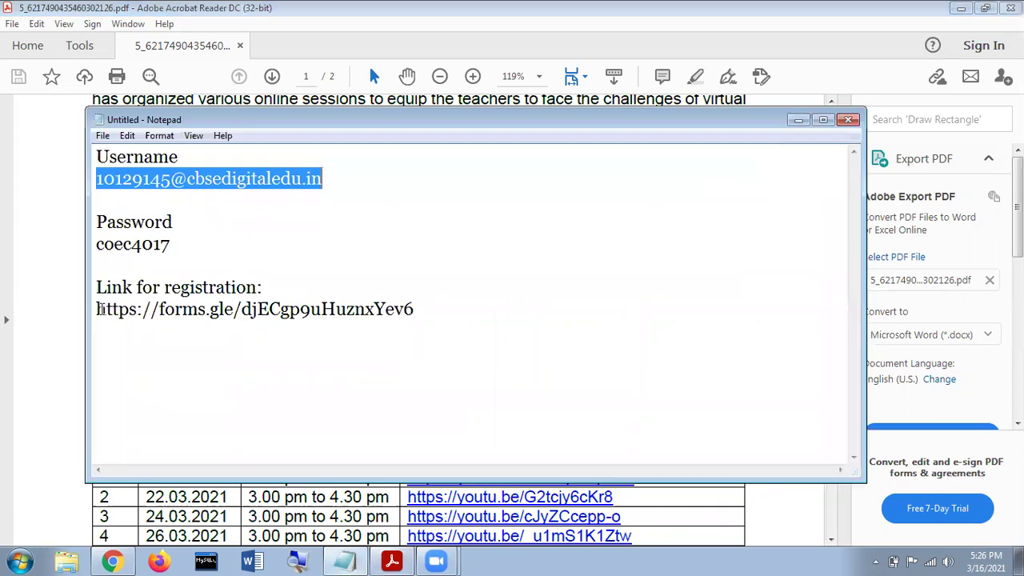
pyautogui.moveTo(99, 309); pyautogui.dragTo(416, 307)
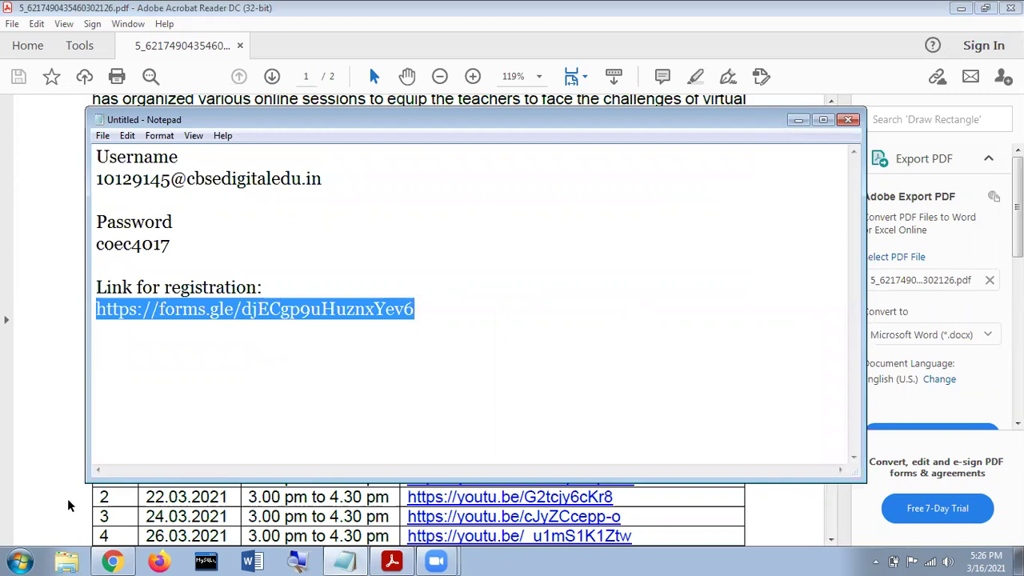
pyautogui.click(113, 560)
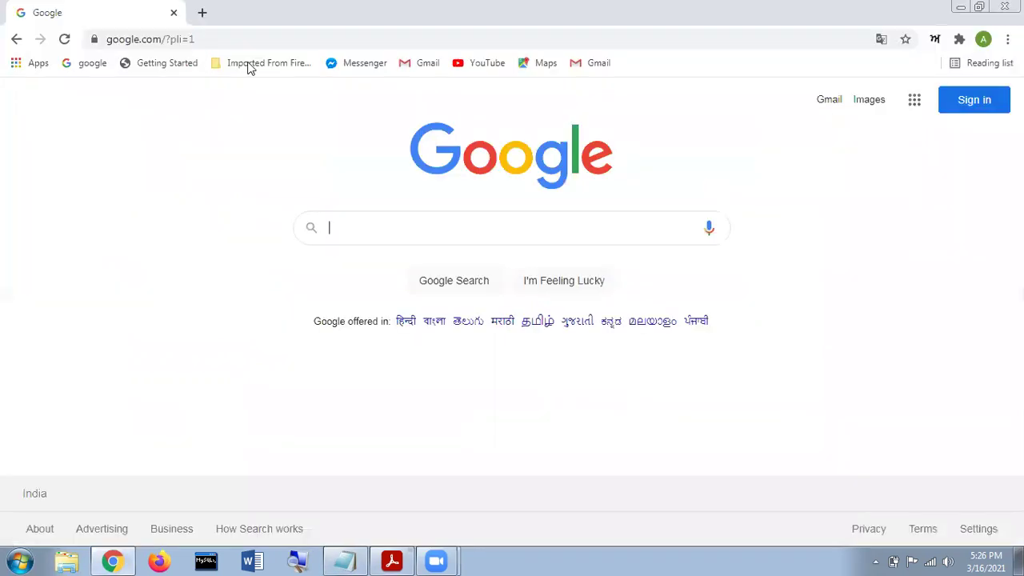
# Paste the forms.gle registration link into the address bar and load the form.
pyautogui.click(228, 45)
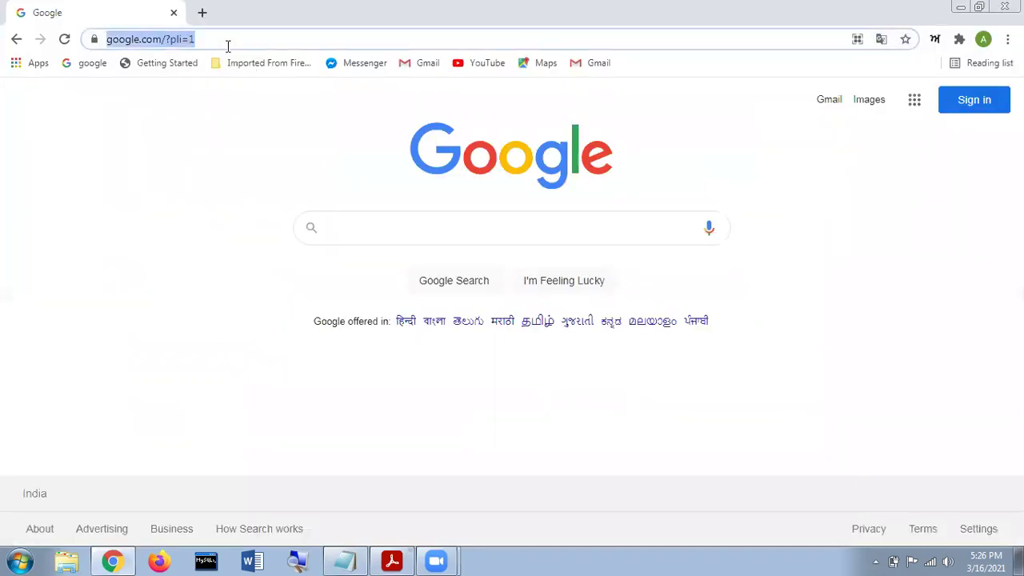
pyautogui.hotkey('ctrl', 'v')
pyautogui.press('Return')
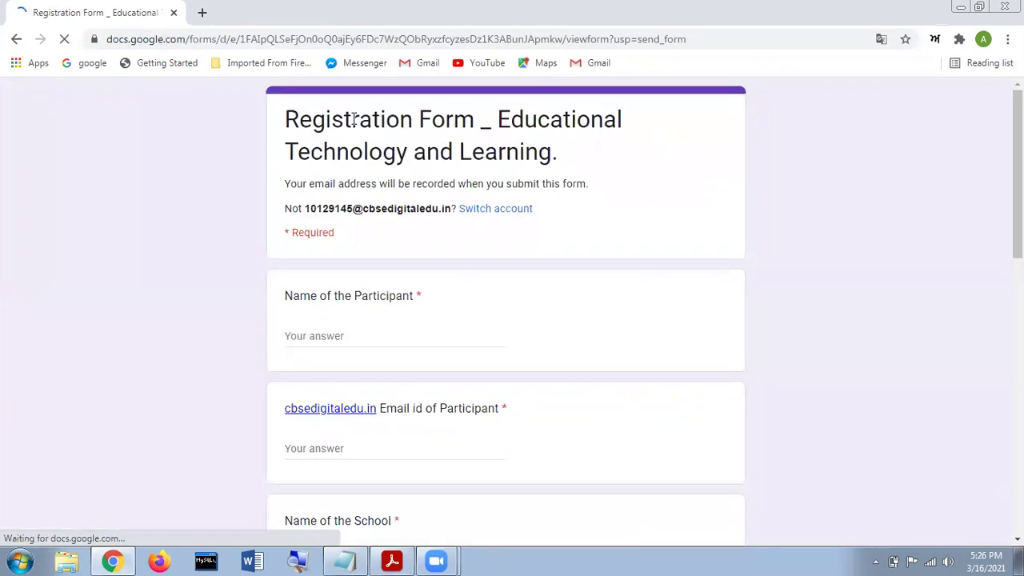
pyautogui.scroll(-1, 361, 173)
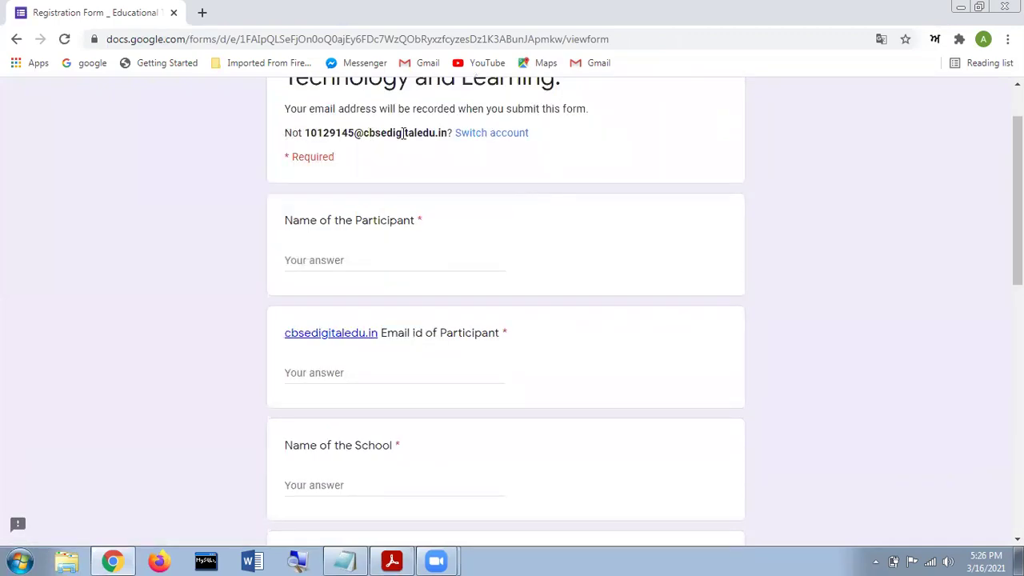
# Enter the participant's full name in Name of the Participant, correcting a typo.
pyautogui.tripleClick(453, 136)
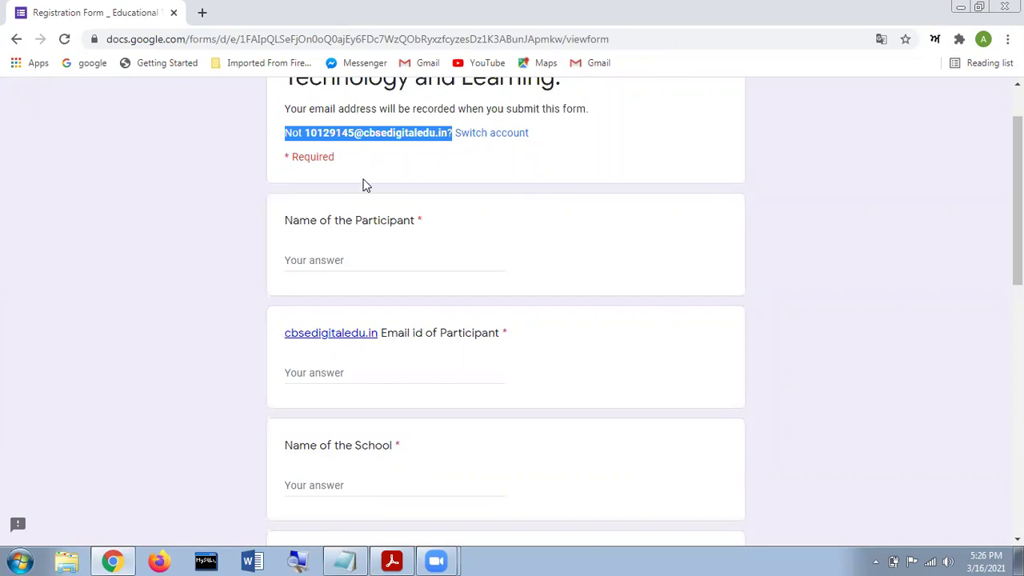
pyautogui.click(349, 257)
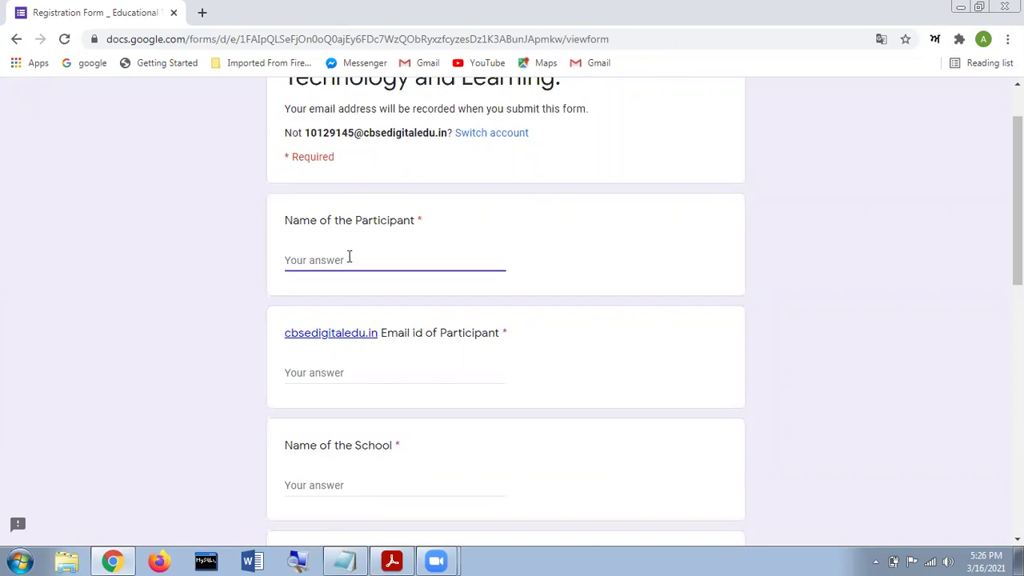
pyautogui.click(326, 370)
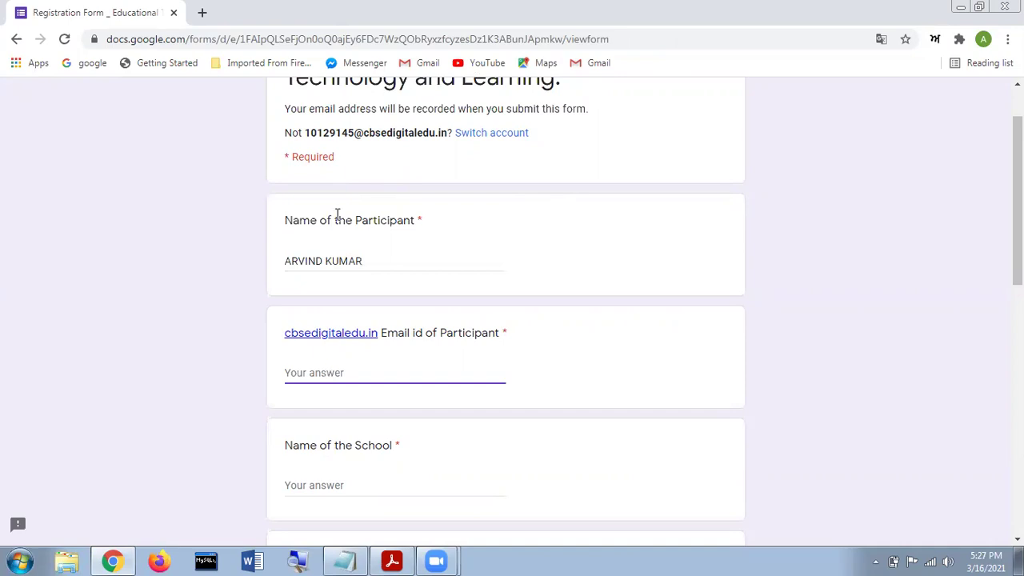
# Copy the participant's email address from the notes and hide the notes.
pyautogui.click(349, 560)
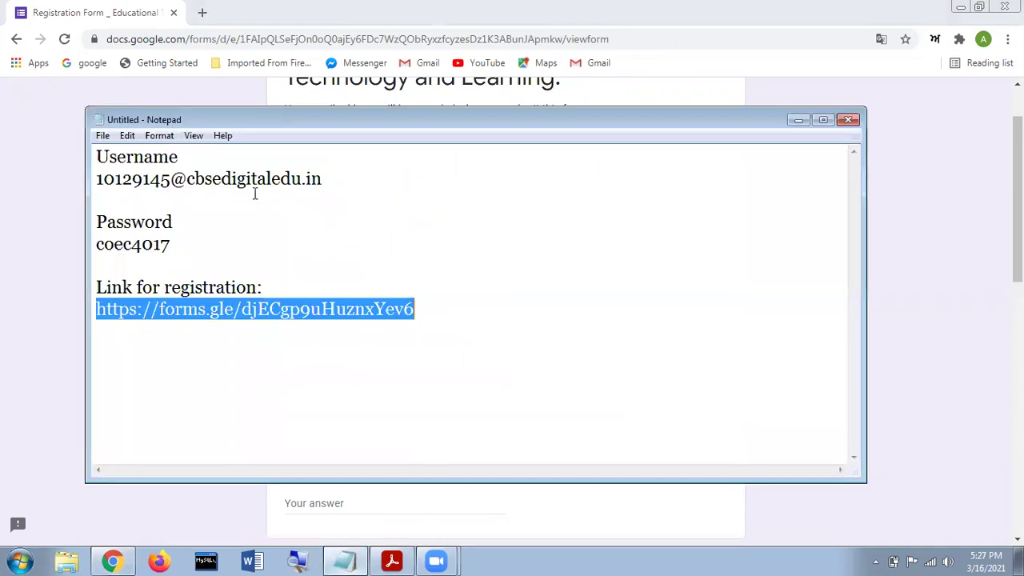
pyautogui.click(154, 190)
pyautogui.doubleClick(155, 186)
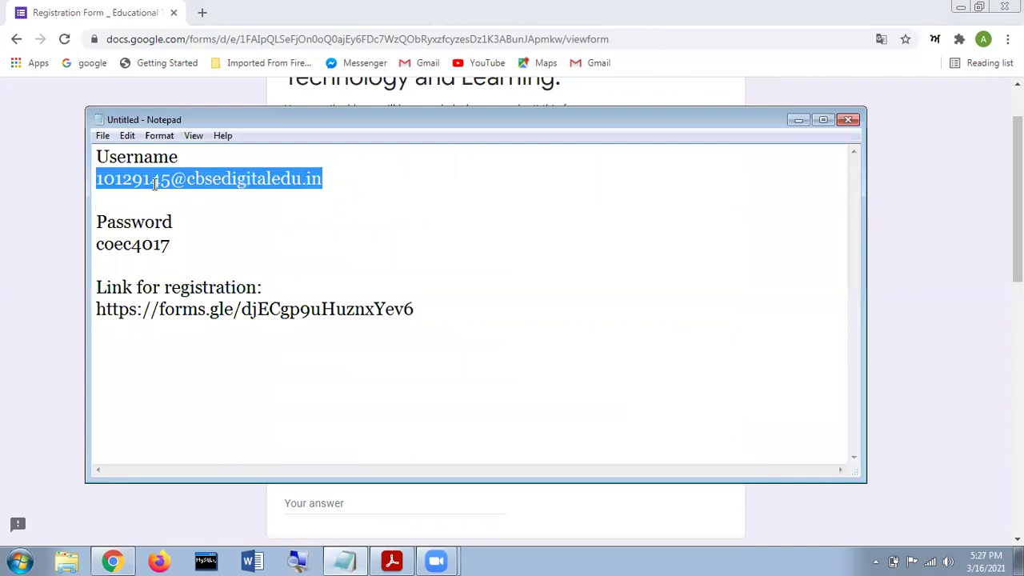
pyautogui.rightClick(153, 185)
pyautogui.click(185, 234)
pyautogui.click(799, 120)
# Paste the participant's email and enter the school name SWAMI SANT DASS PUBLIC SCHOOL.
pyautogui.click(308, 373)
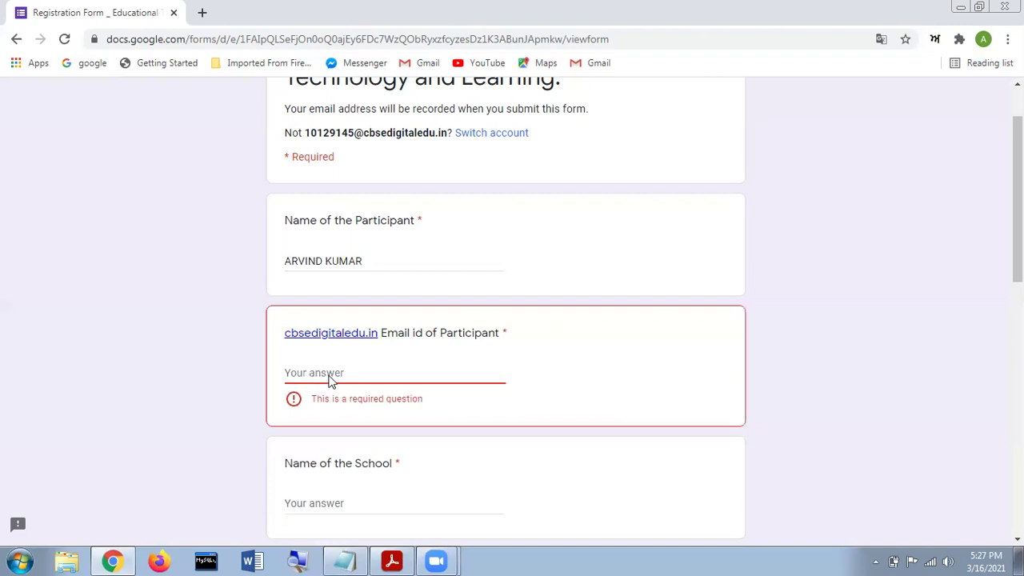
pyautogui.rightClick(310, 372)
pyautogui.click(354, 254)
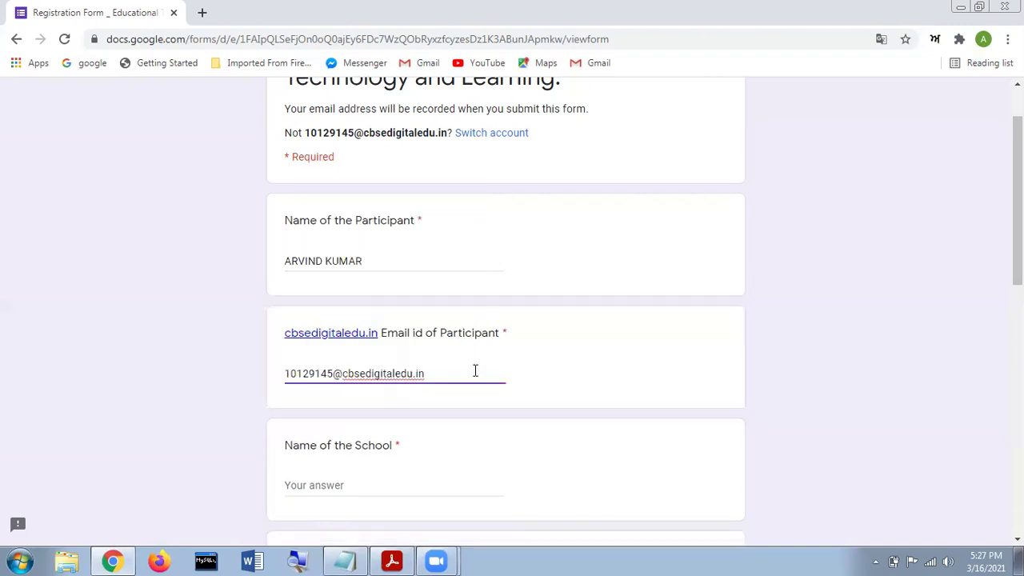
pyautogui.scroll(-2, 387, 410)
pyautogui.click(325, 336)
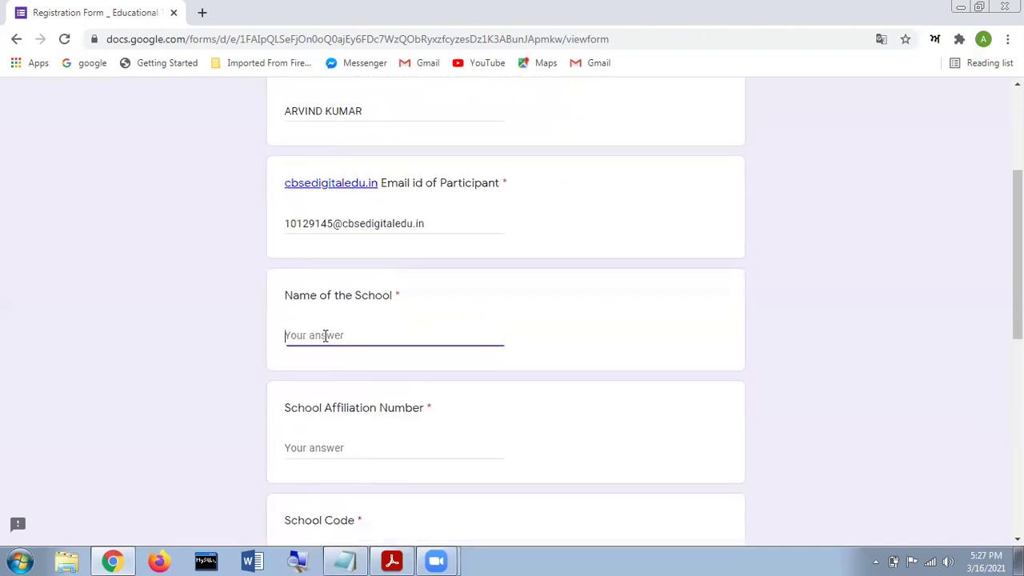
pyautogui.write('SWAMI SANT DASS')
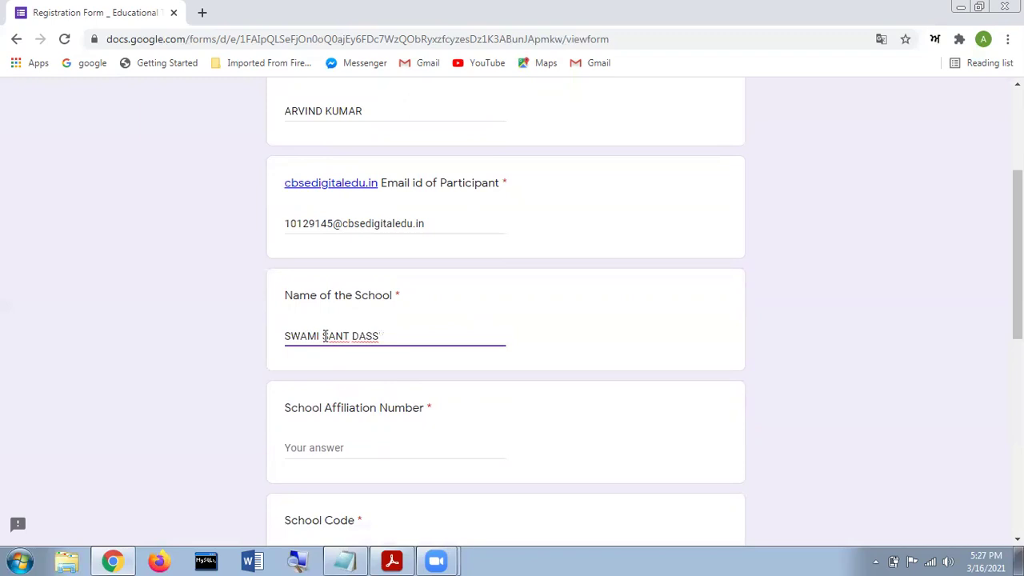
pyautogui.write(' PUBLIC SCHOOL')
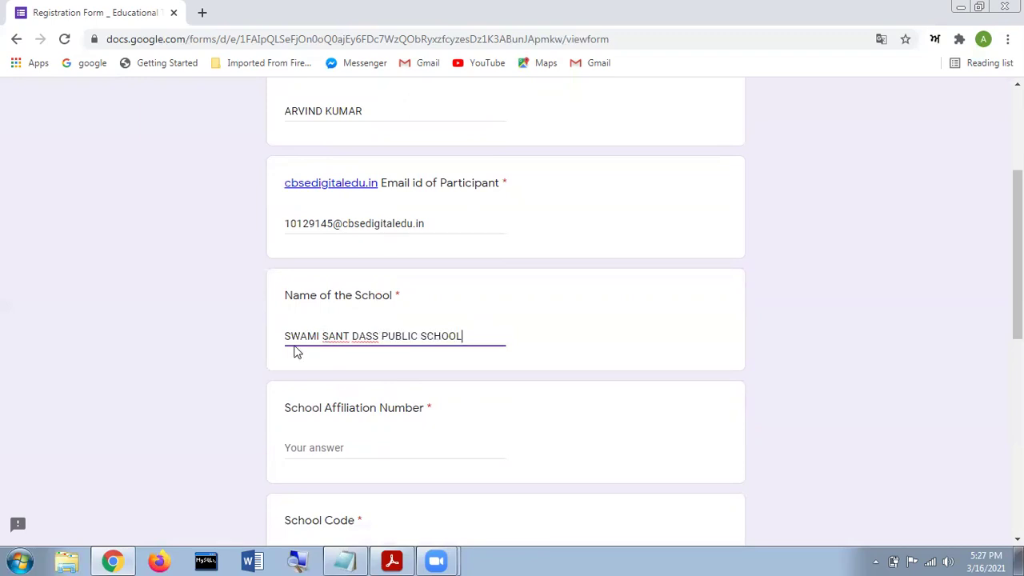
# Enter School Affiliation Number 1630286 and School Code 20277.
pyautogui.scroll(-1, 450, 334)
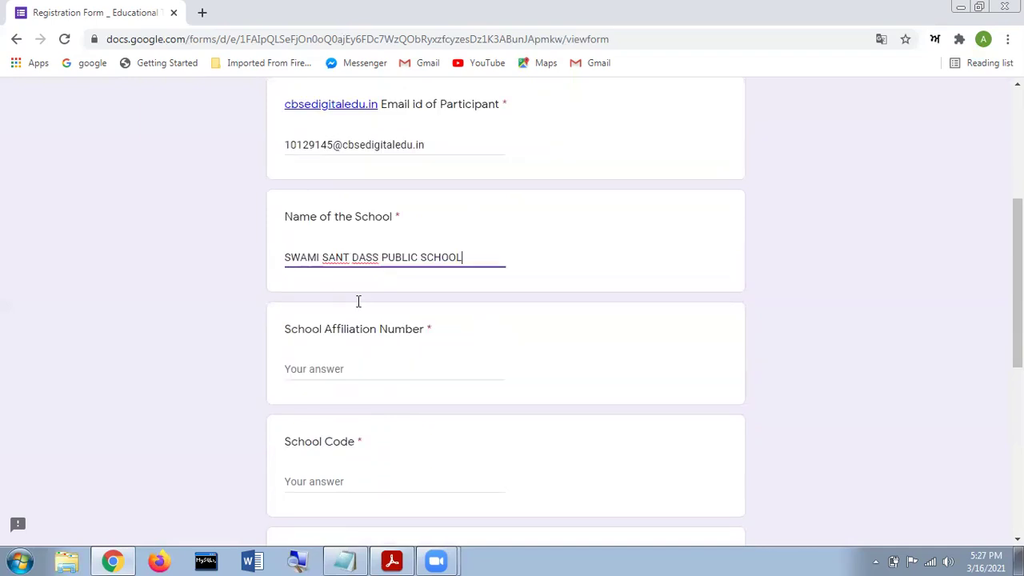
pyautogui.scroll(-1, 336, 299)
pyautogui.click(336, 300)
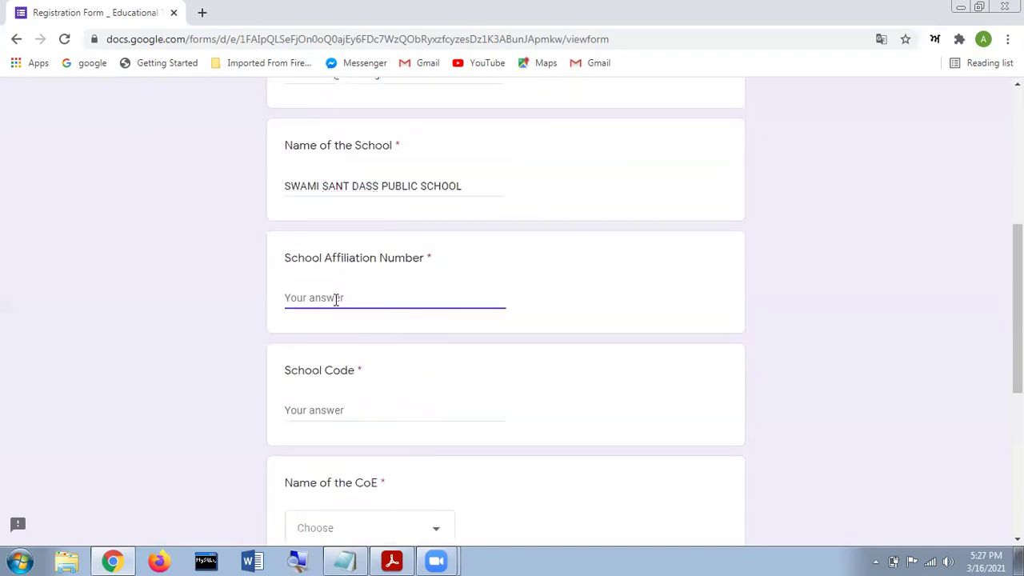
pyautogui.write('1630286')
pyautogui.scroll(-1, 361, 329)
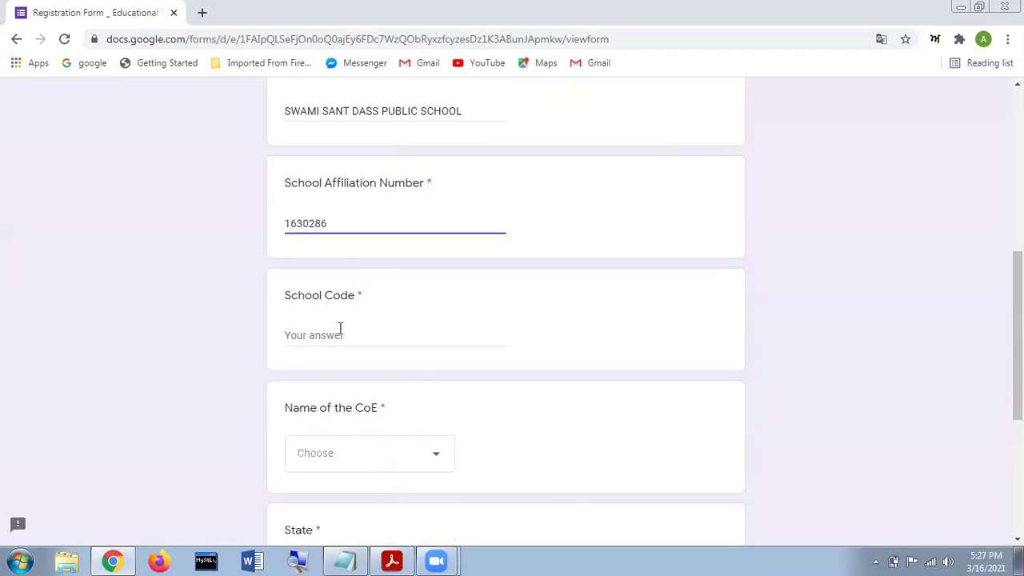
pyautogui.click(339, 334)
pyautogui.write('20')
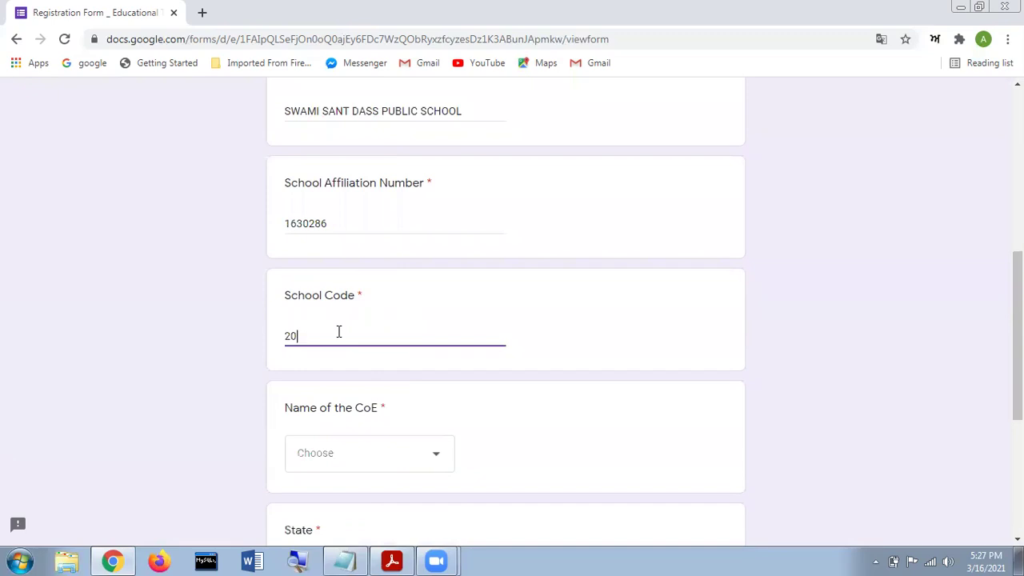
pyautogui.write('277')
pyautogui.scroll(-2, 393, 321)
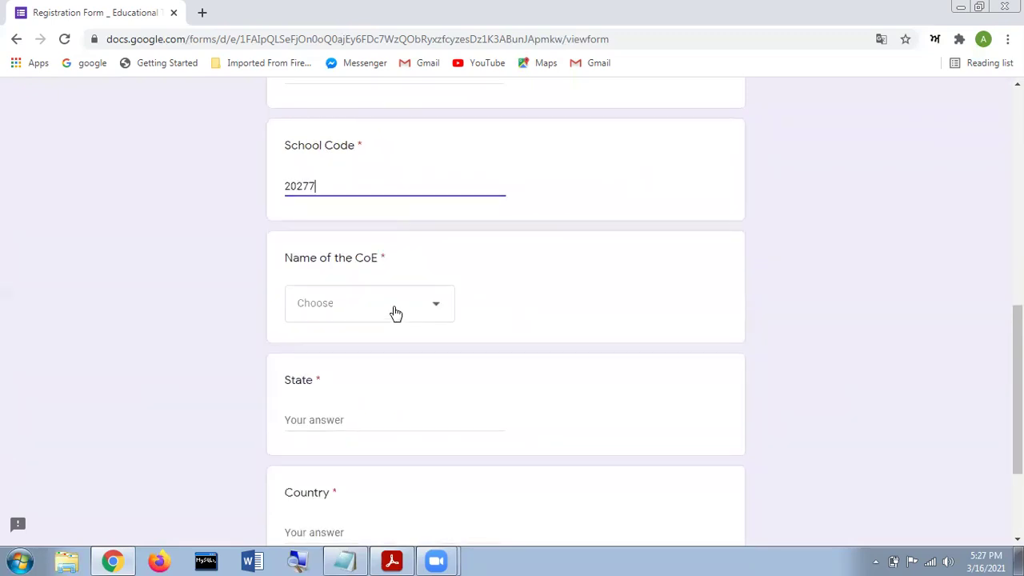
# Choose CoE Chandigarh, enter PUNJAB as State and INDIA as Country, and submit.
pyautogui.click(395, 312)
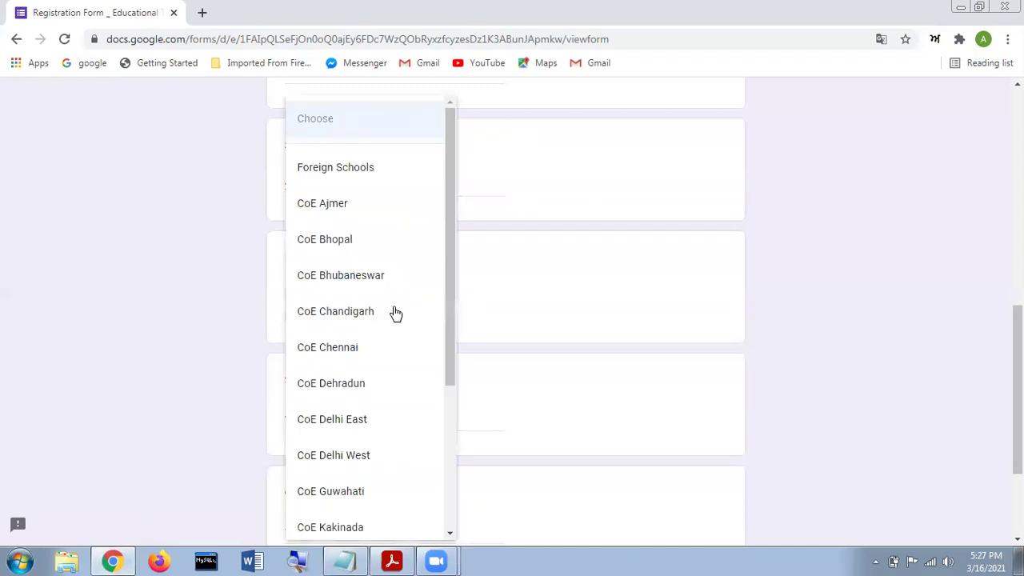
pyautogui.click(380, 314)
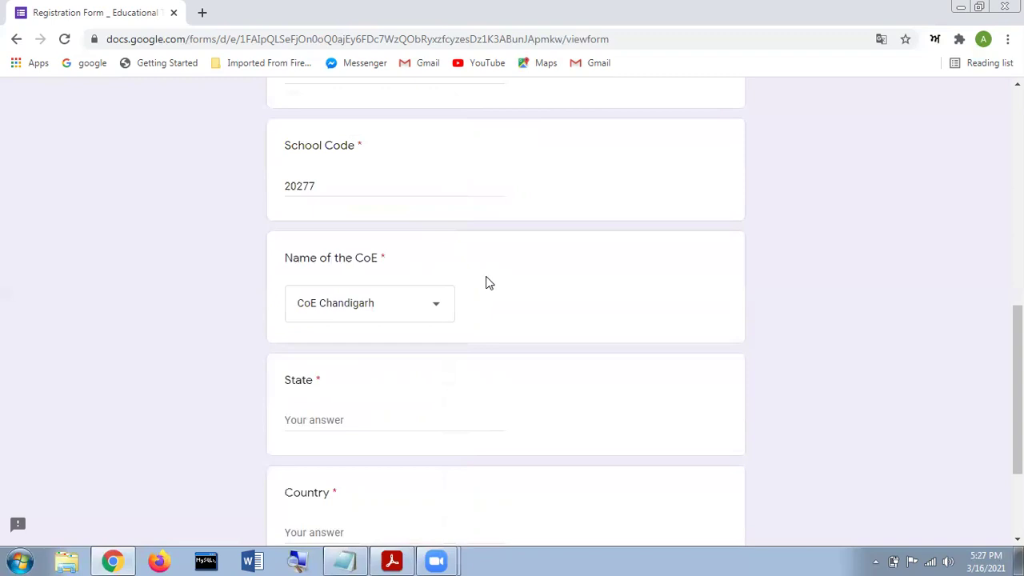
pyautogui.scroll(-1, 393, 284)
pyautogui.click(335, 345)
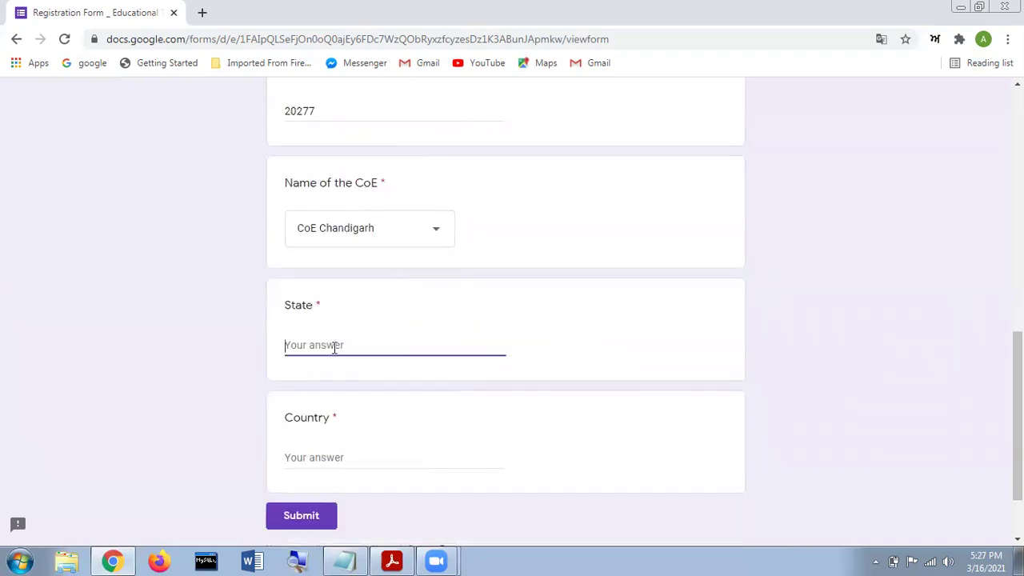
pyautogui.write('PUNJAB')
pyautogui.click(325, 455)
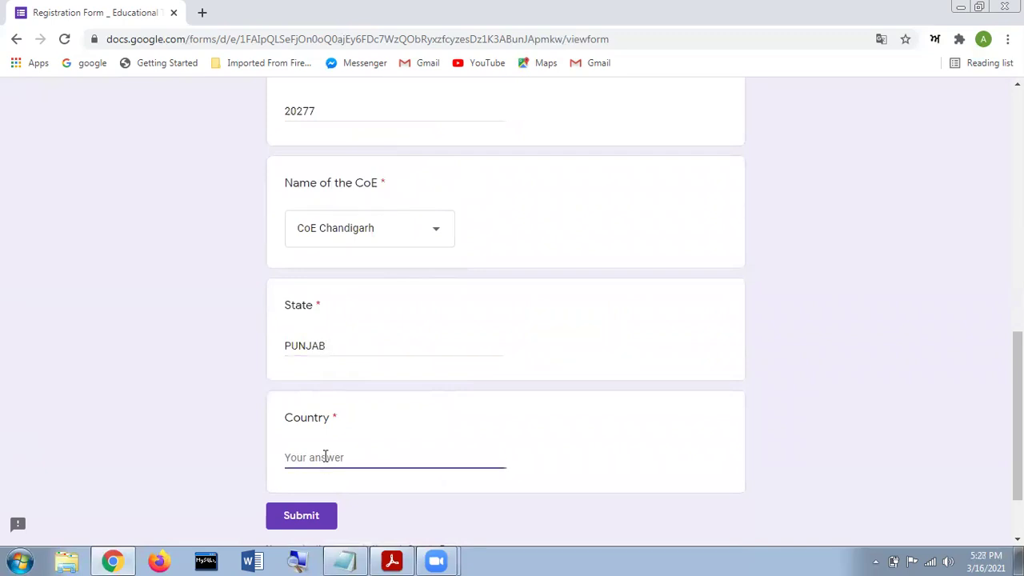
pyautogui.write('INDIA')
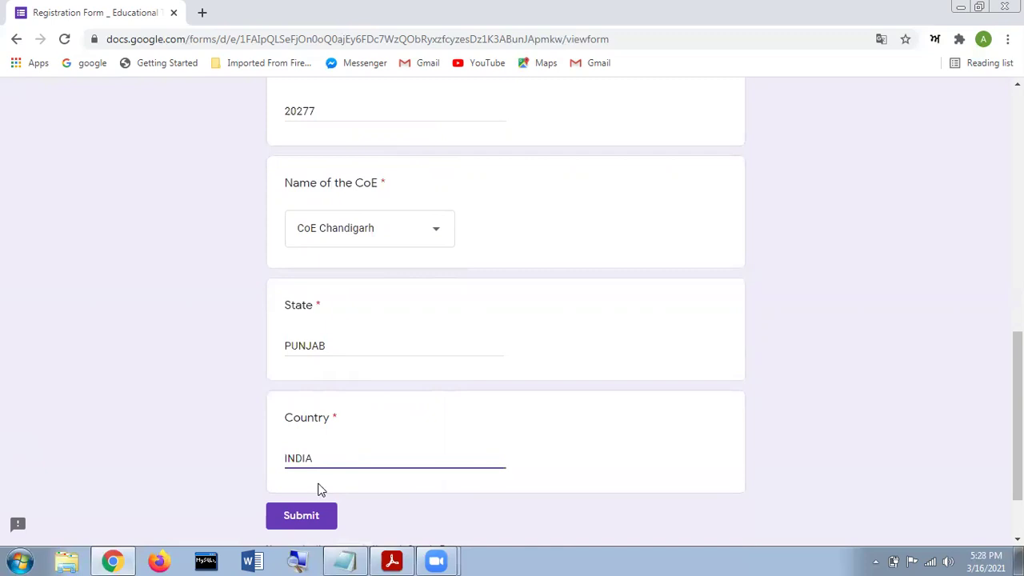
pyautogui.click(307, 521)
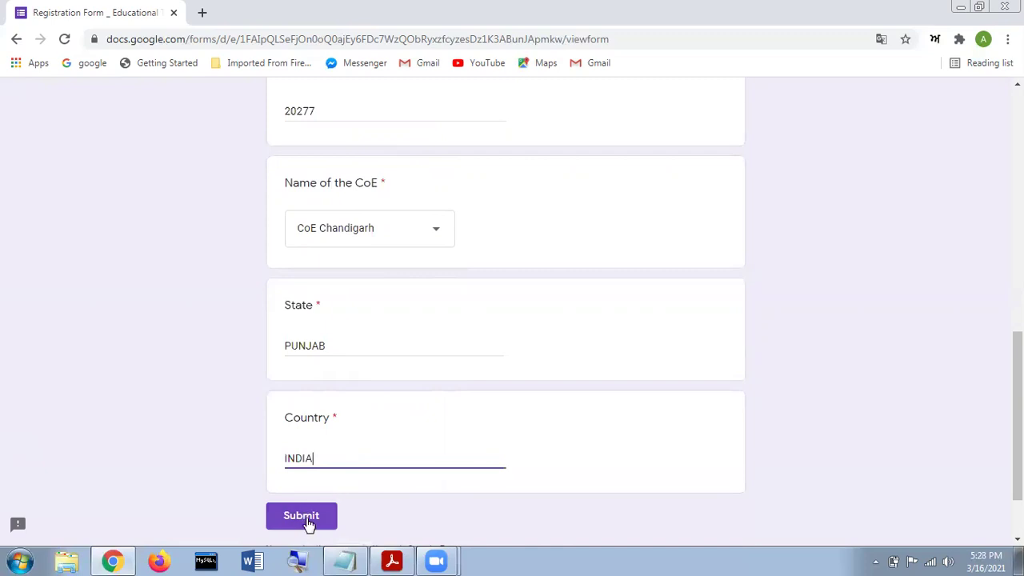
# Submit the completed registration form again so the response is recorded.
pyautogui.click(309, 521)
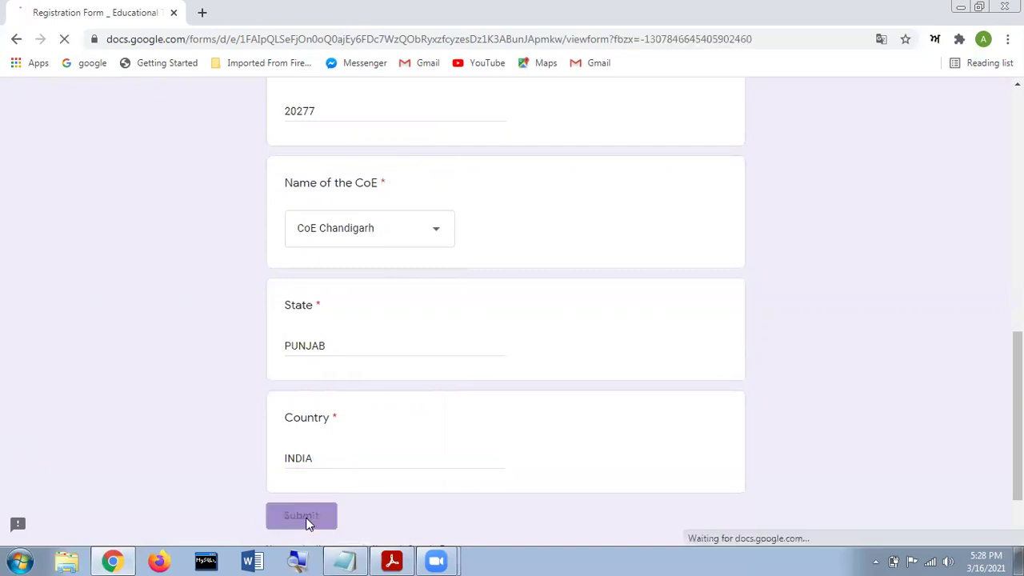